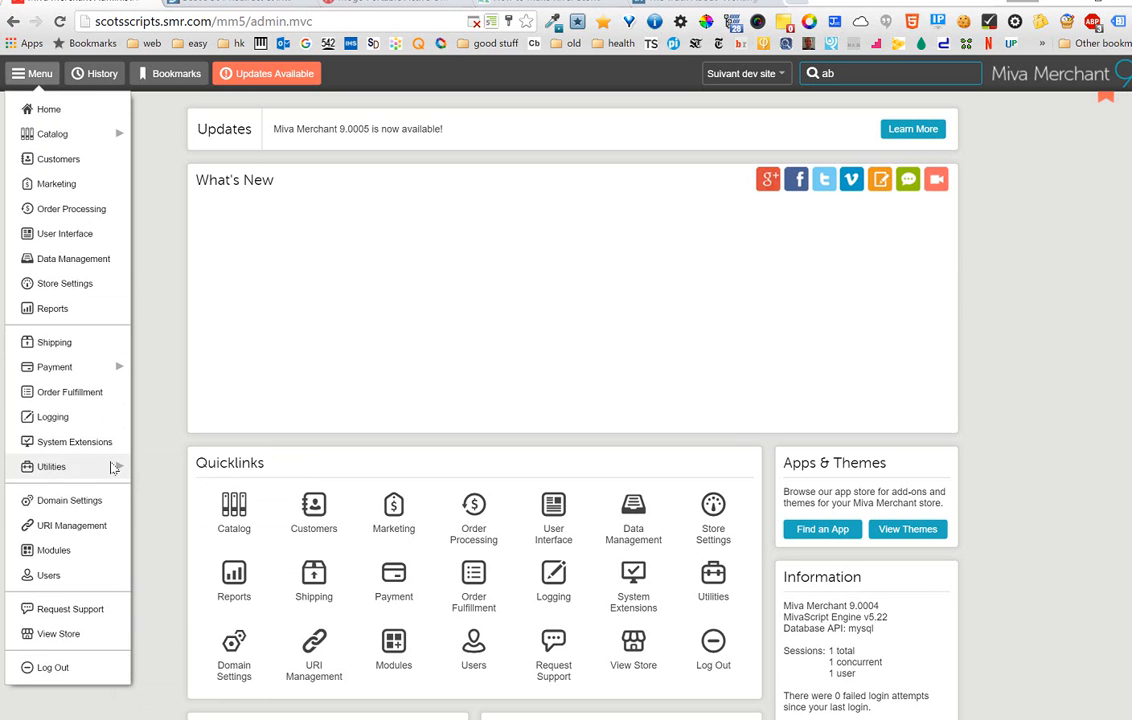
- Open the 301 Redirects and .htaccess Editor utility and add a 301 redirect from /productcs/hat/ to /products/hat.html
mouse_move(117, 467)
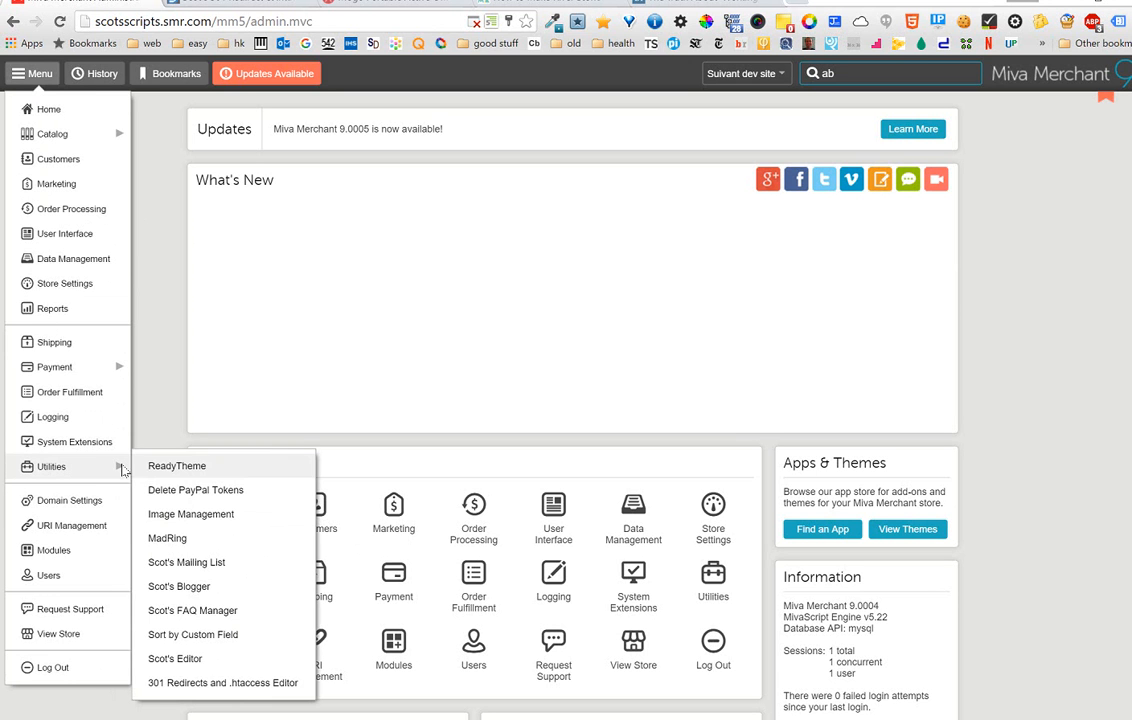
click(236, 688)
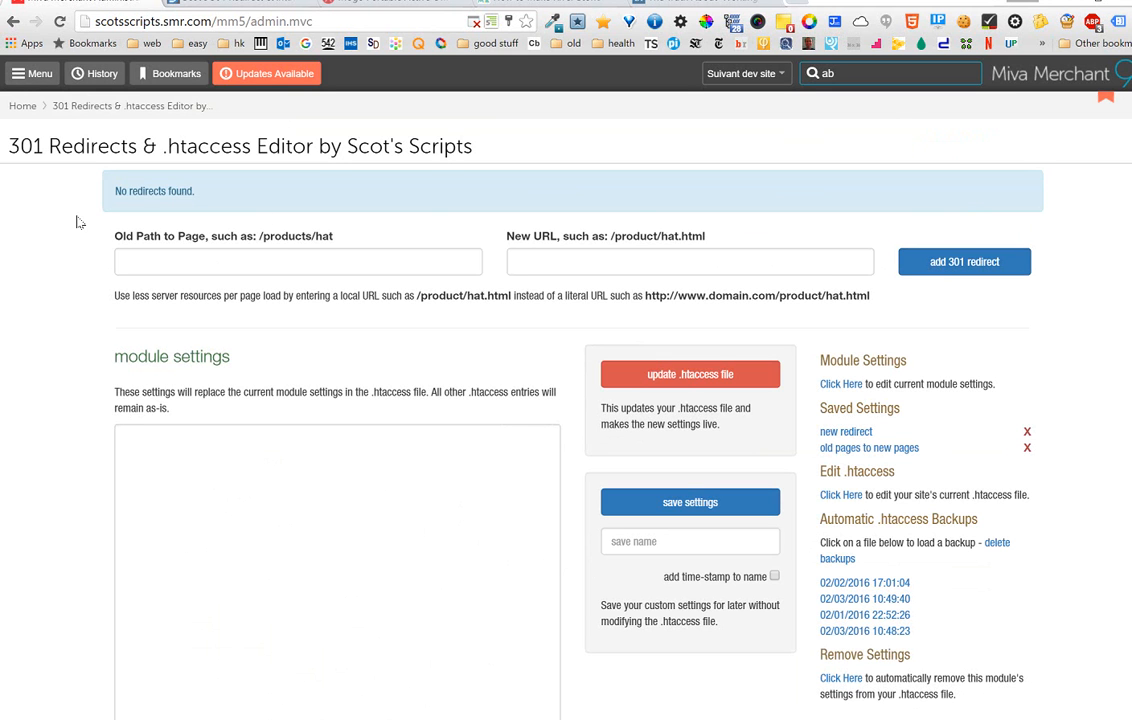
click(230, 263)
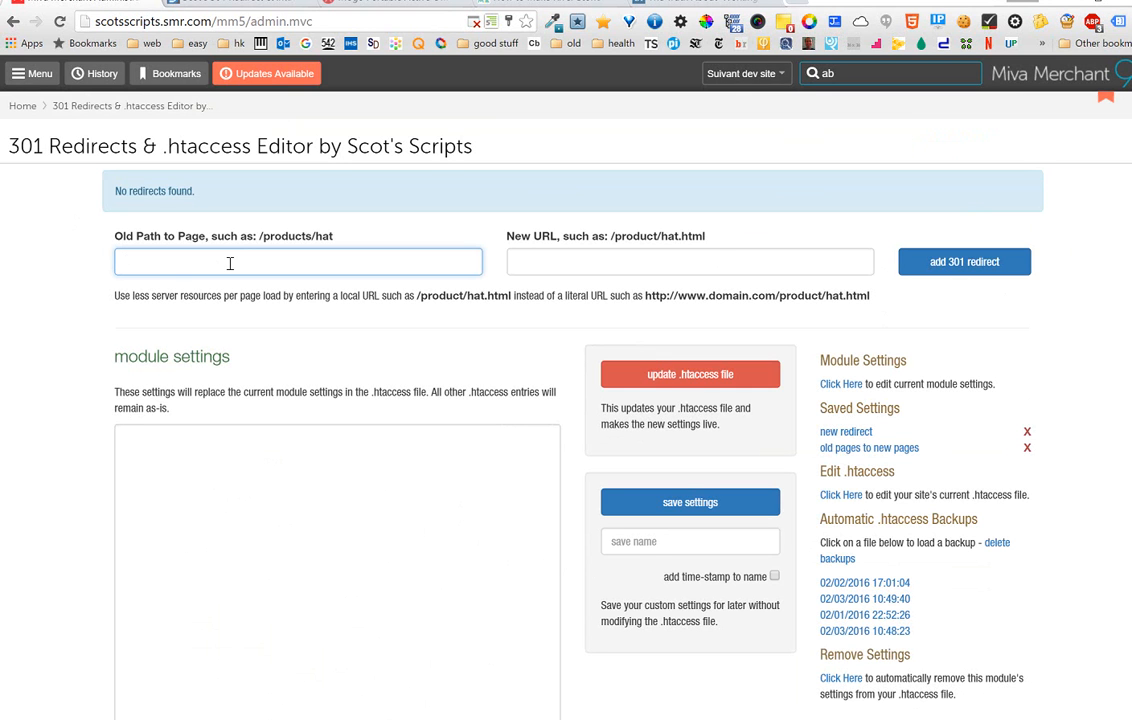
text(/productcs/hat/)
click(534, 258)
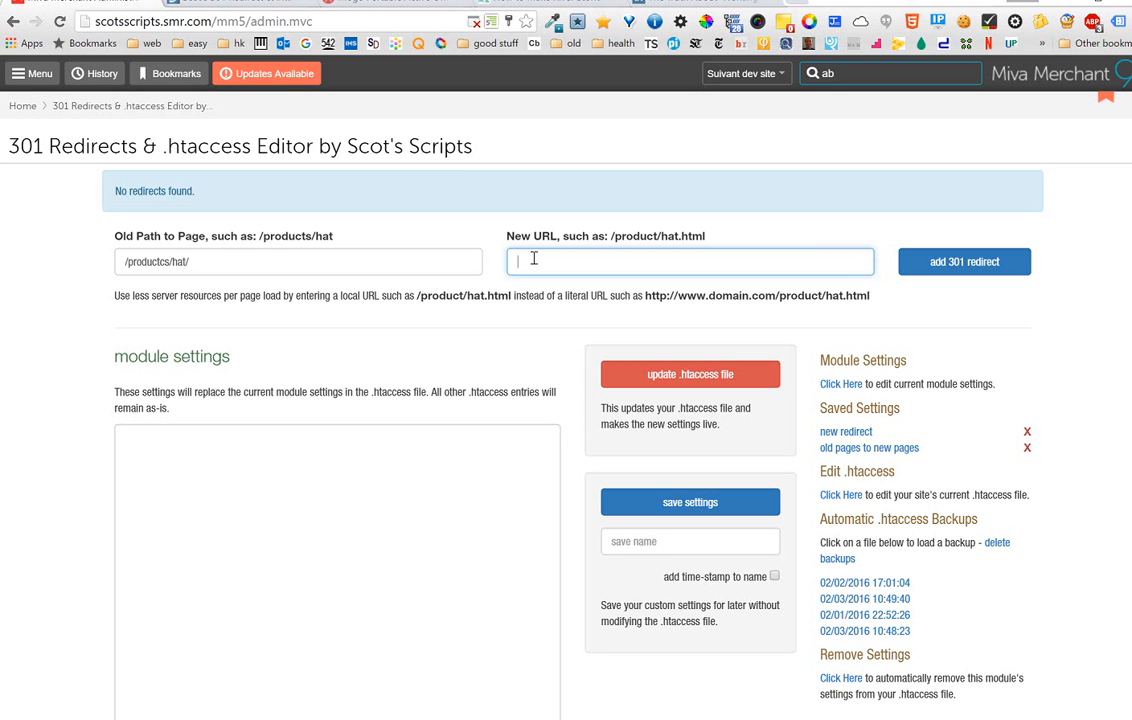
text(/)
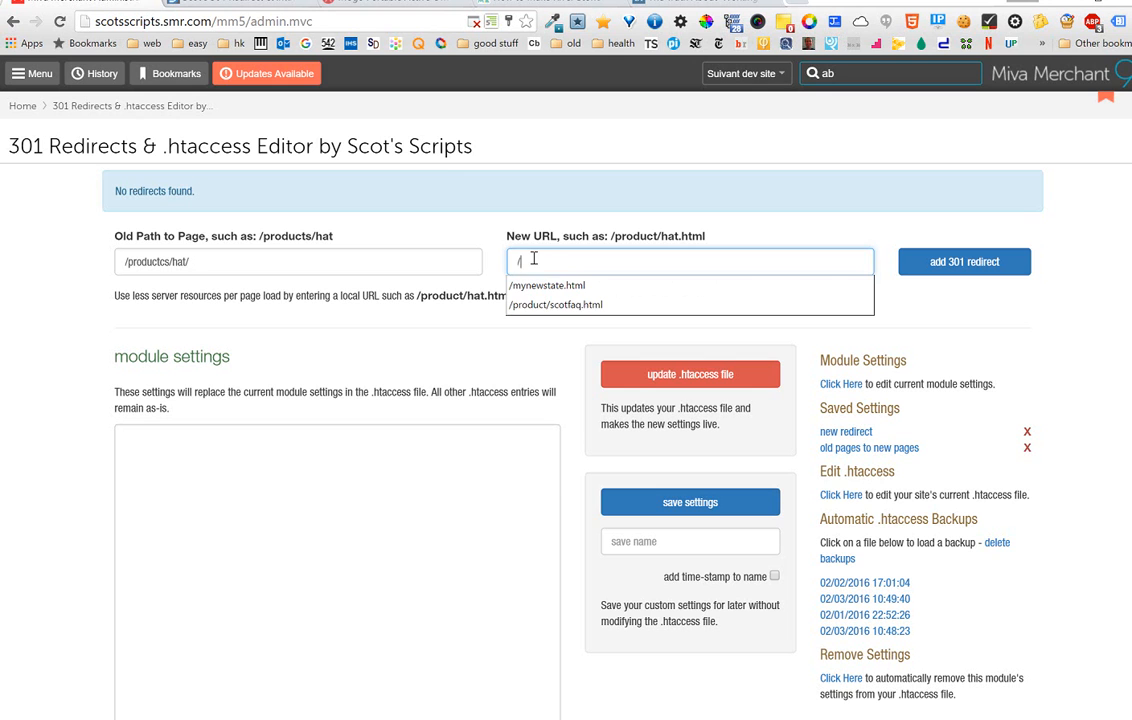
text(products/hat.html)
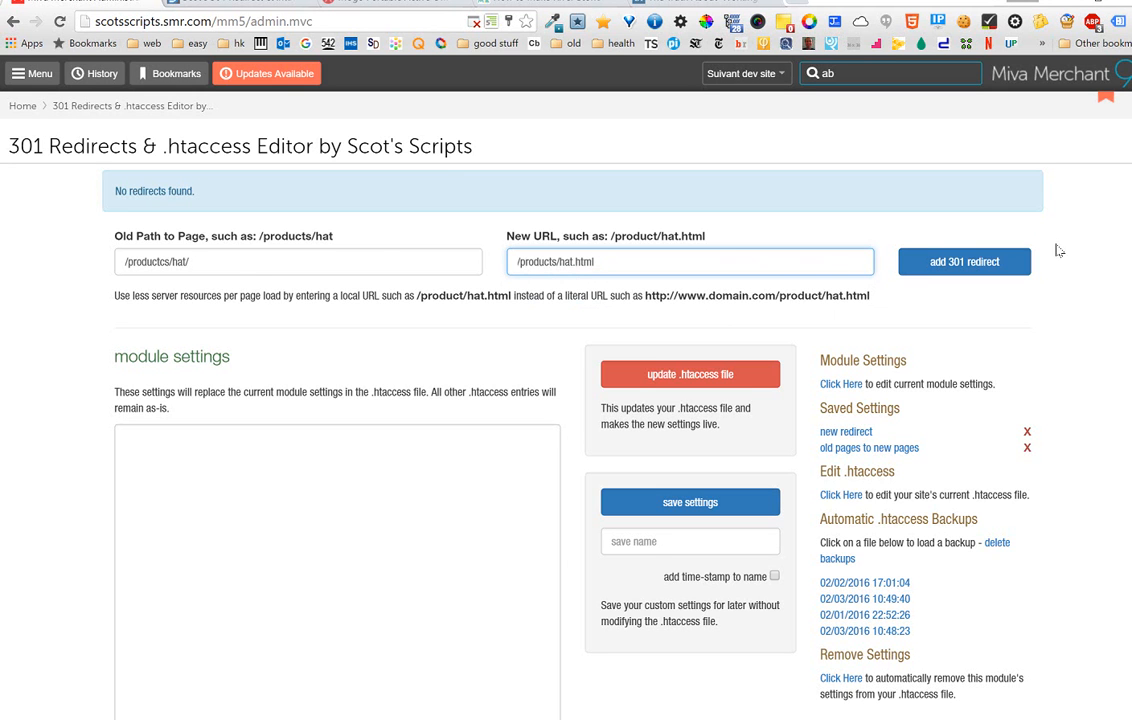
click(978, 263)
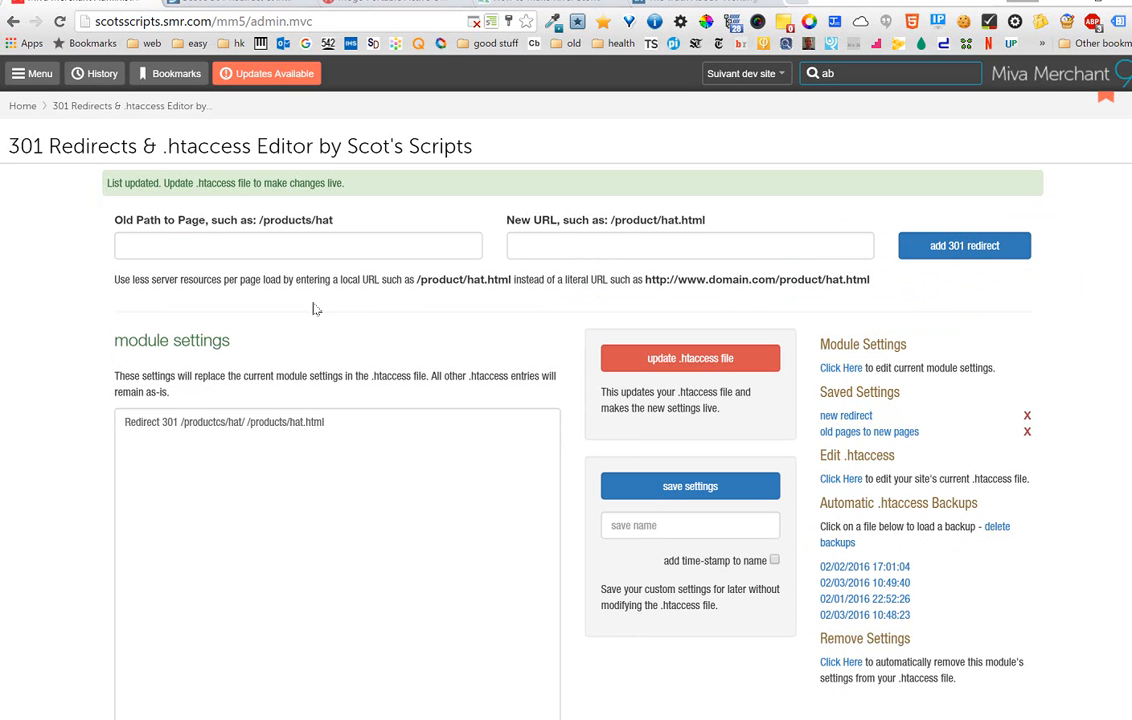
- Add a second 301 redirect from the old path /products/cat/ to the new URL /products/cat.html
click(284, 238)
text(/products)
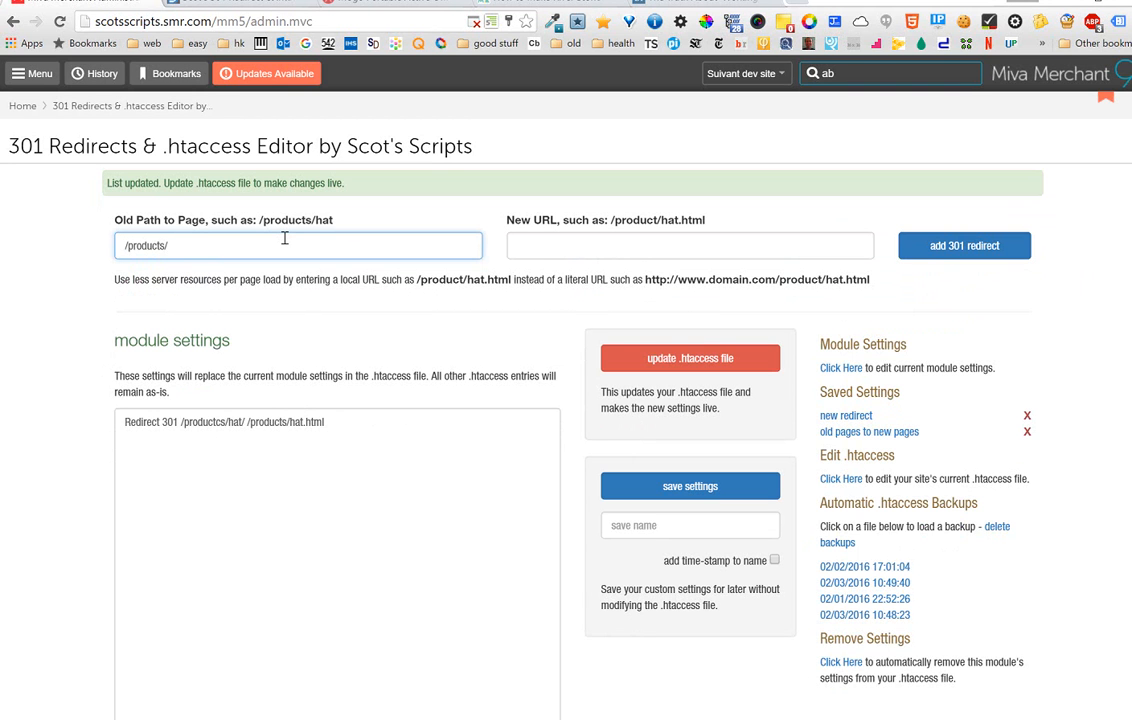
text(/cat/)
key(Tab)
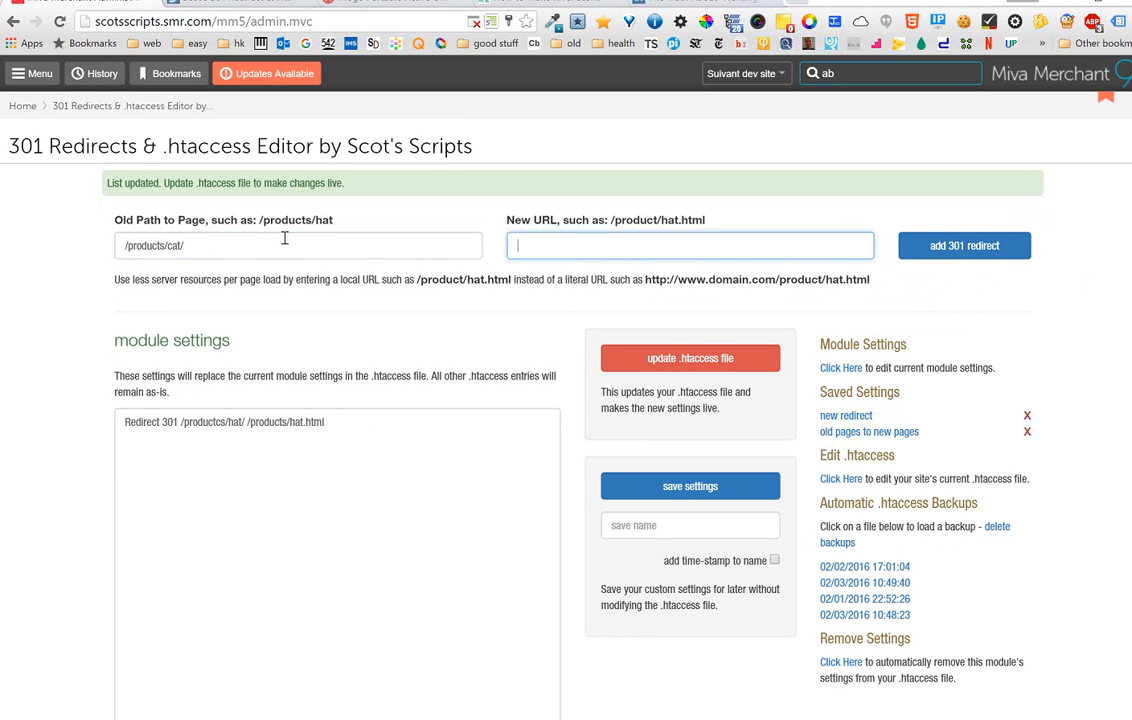
text(/products/cat.html)
click(984, 254)
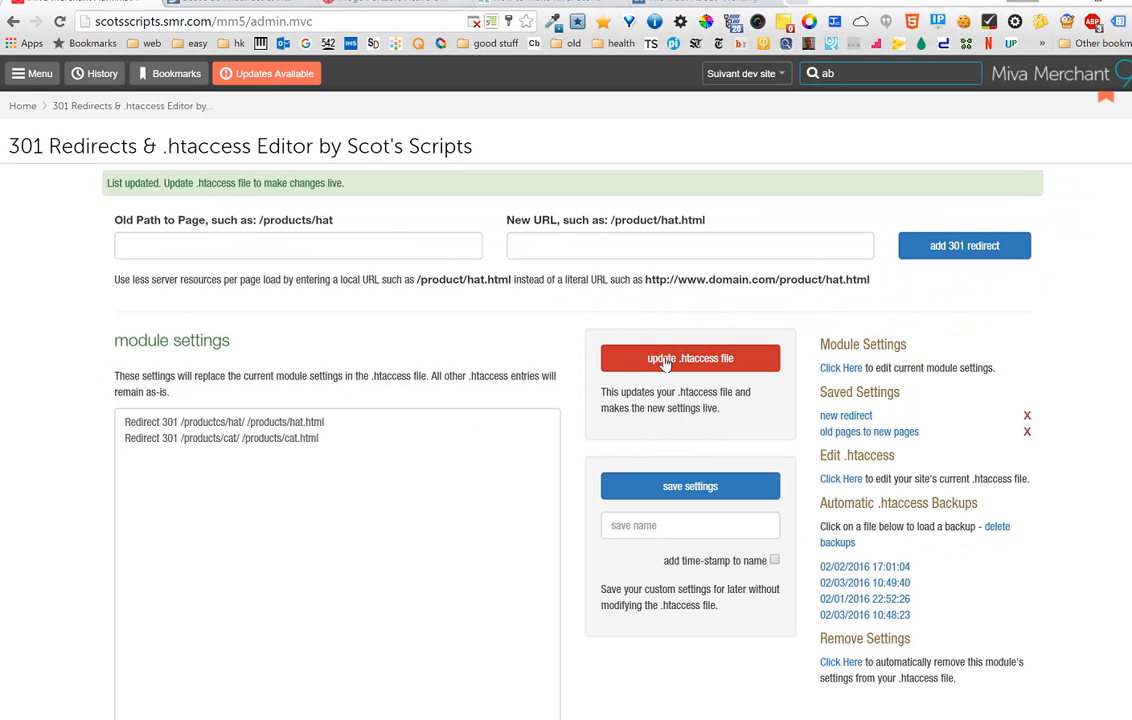
- Save the module settings under the name "cats and hats"
scroll(498, 366, down, 2)
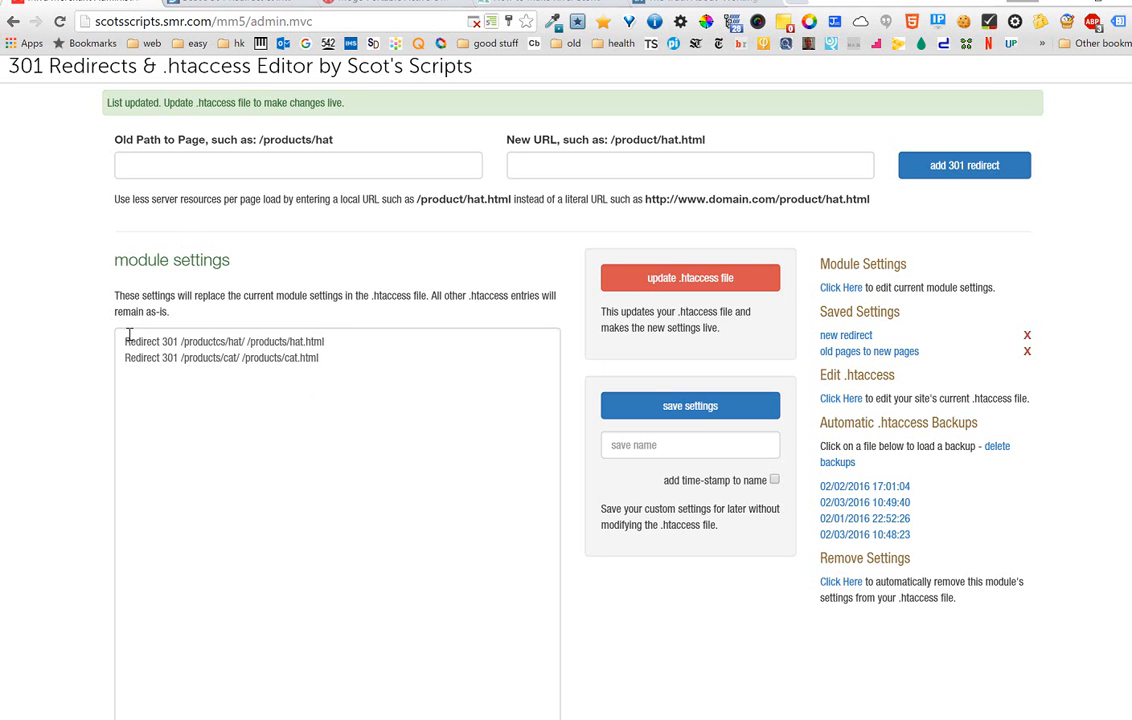
click(613, 442)
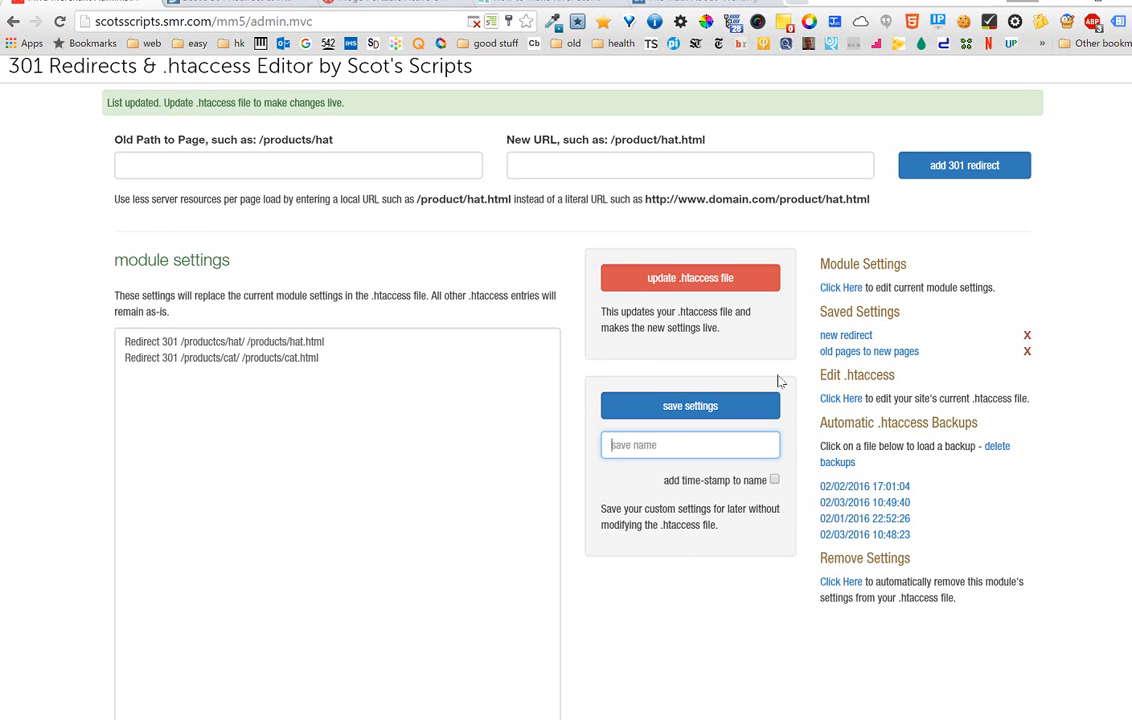
click(666, 444)
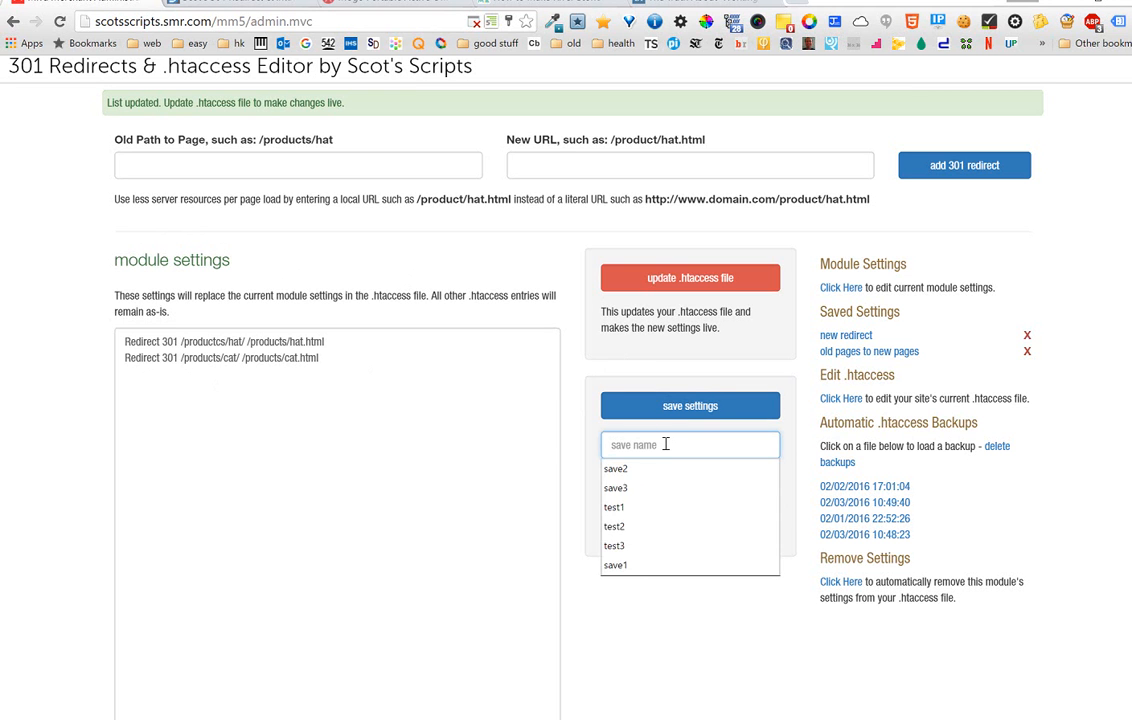
text(cats and hats)
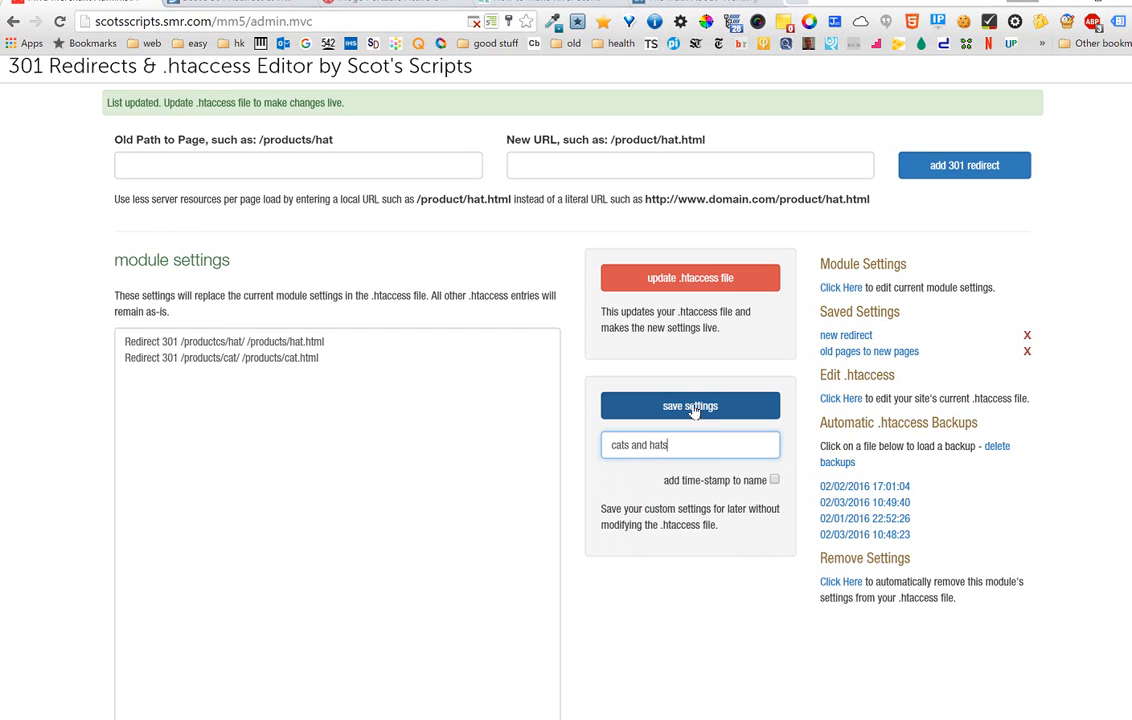
click(690, 406)
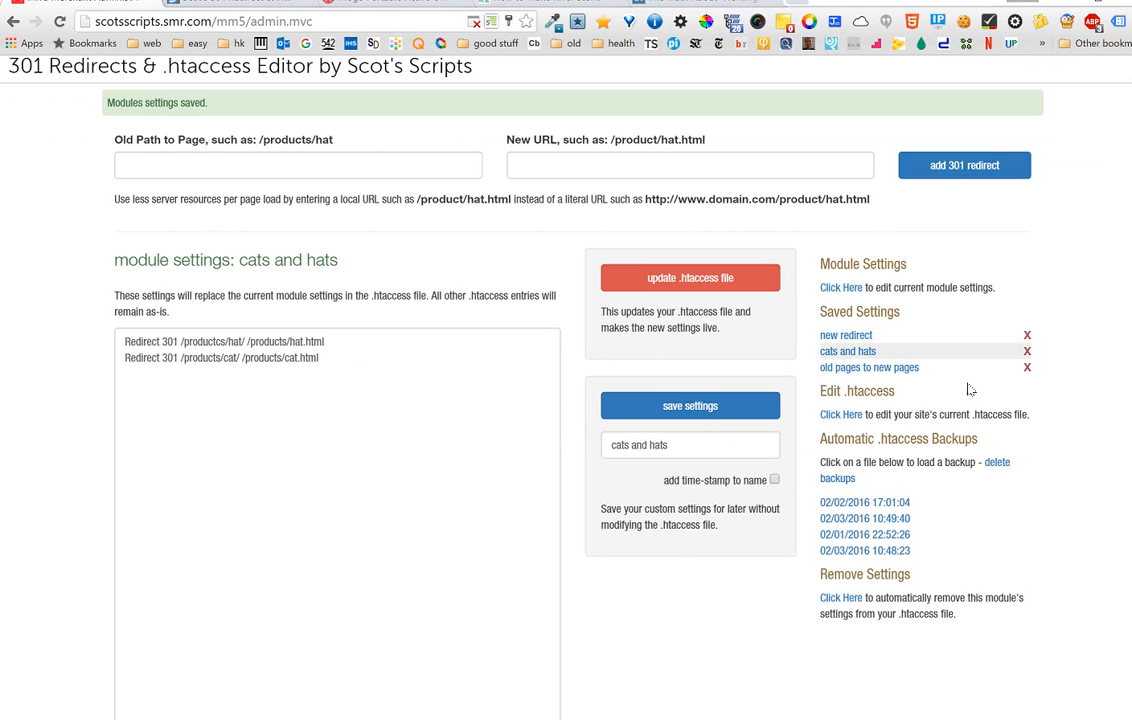
- View the saved "new redirect" settings, switch back to "cats and hats" and update the live .htaccess file with them
click(845, 338)
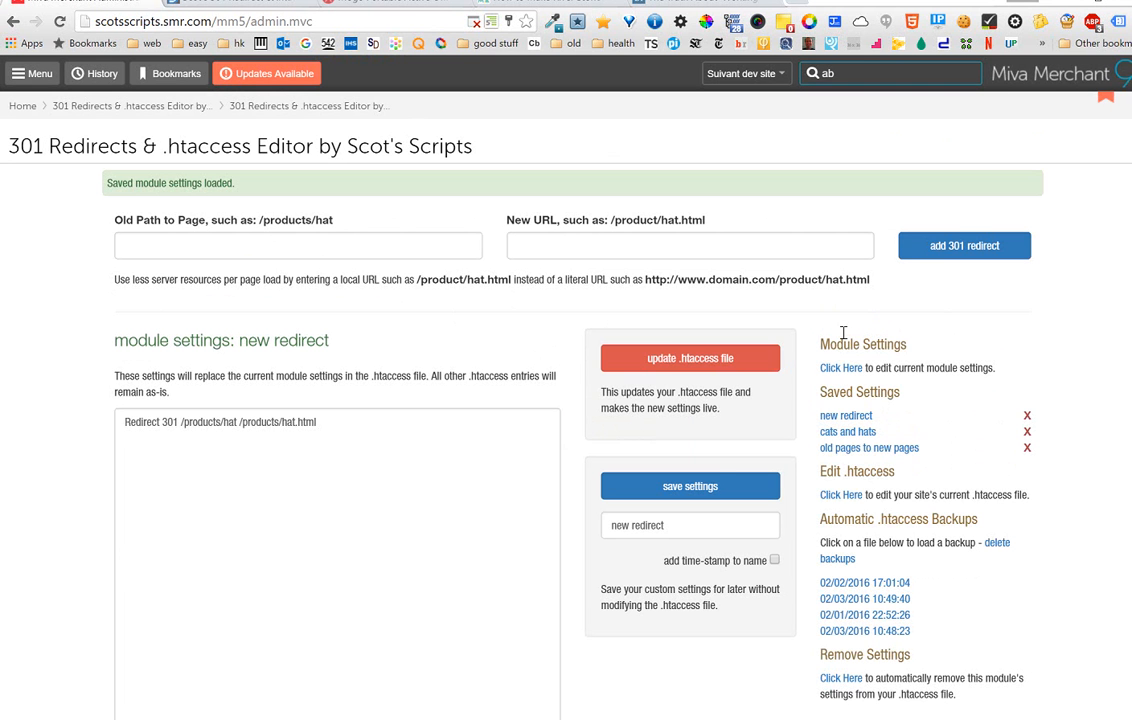
click(843, 433)
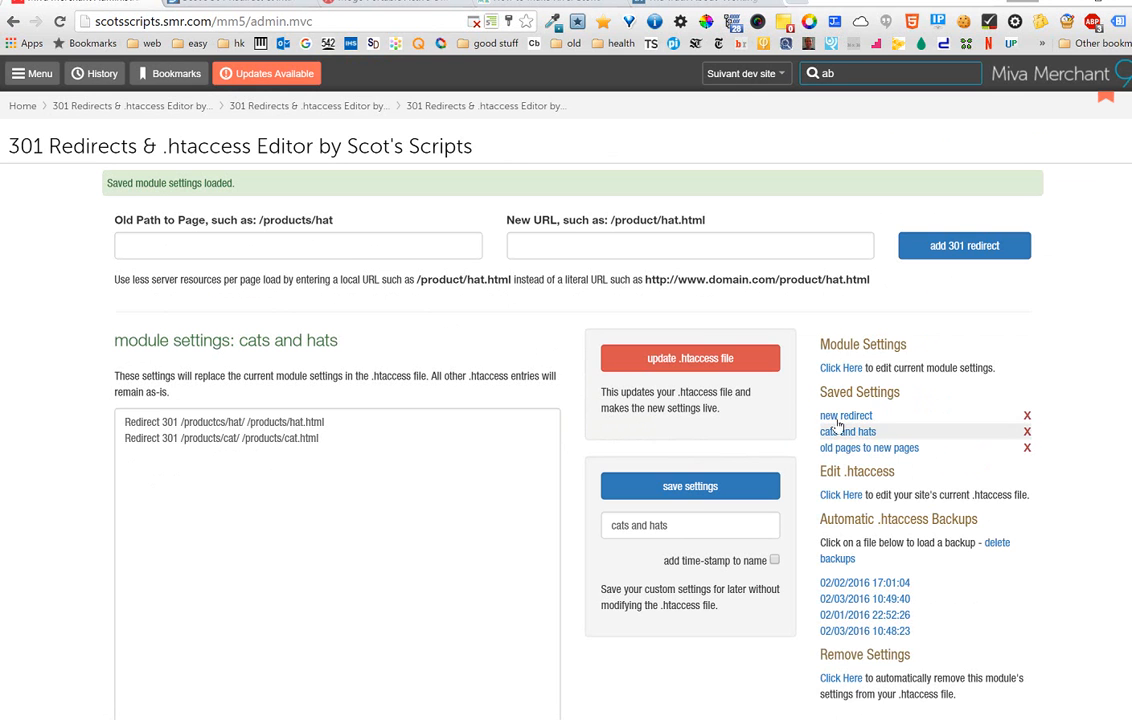
scroll(870, 457, down, 1)
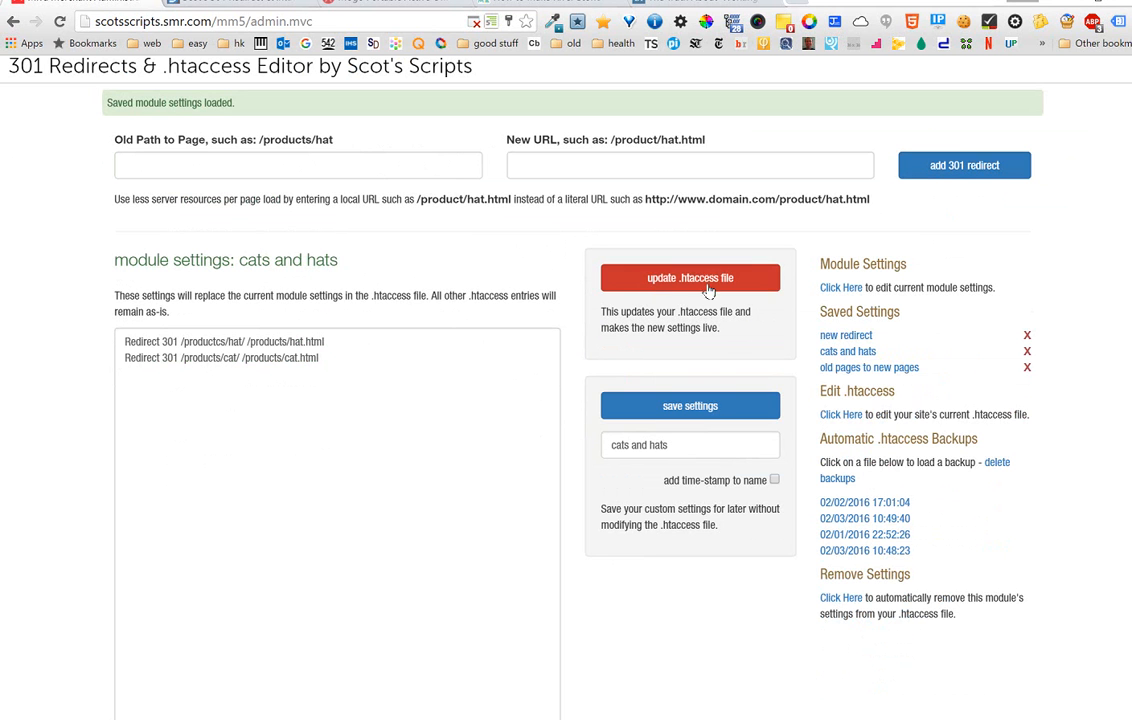
click(676, 287)
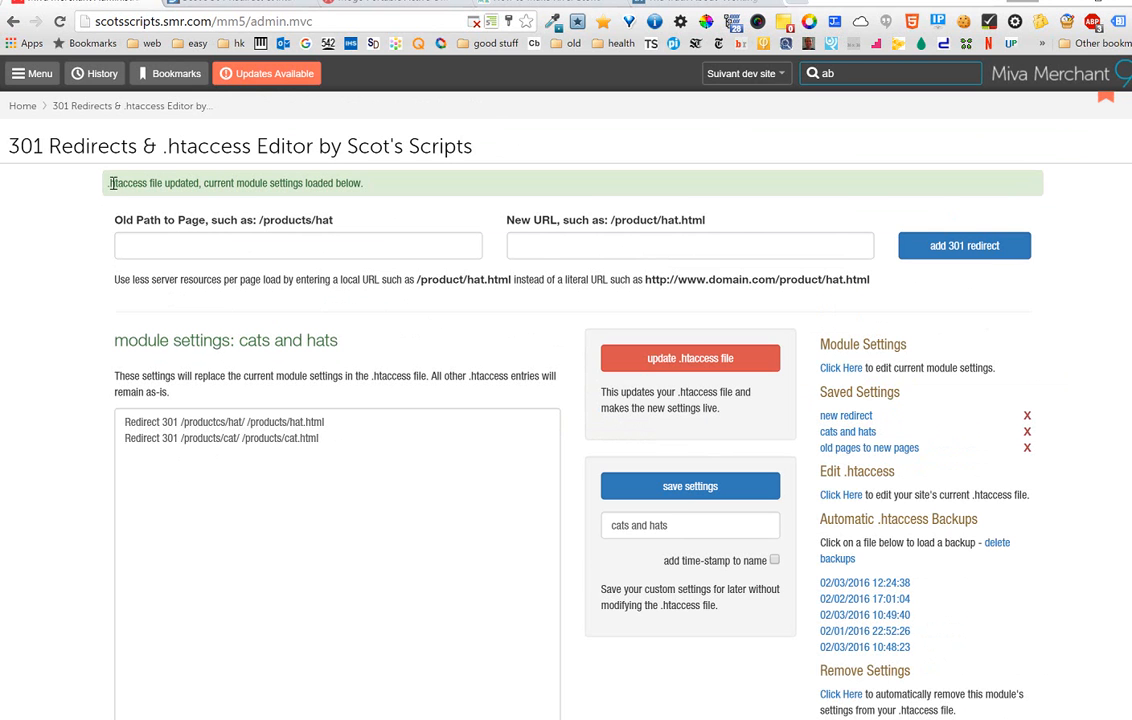
- Open the site's current .htaccess file, read through its full contents and return to the current module settings
scroll(98, 375, down, 1)
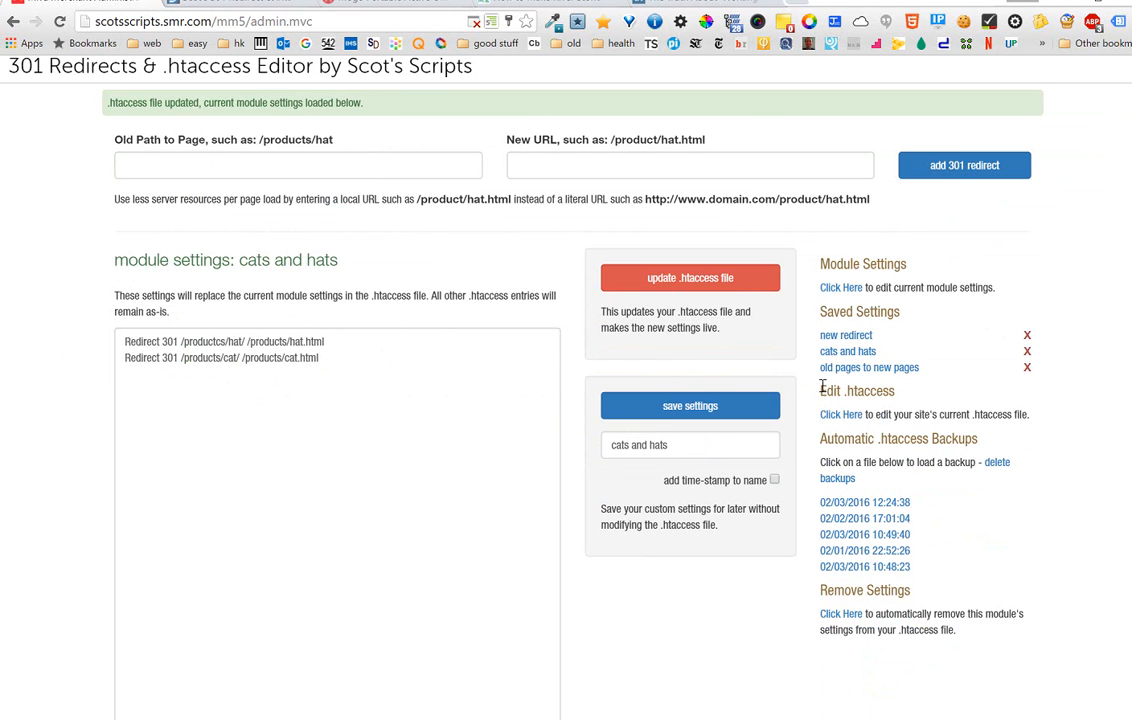
drag(819, 389, 912, 388)
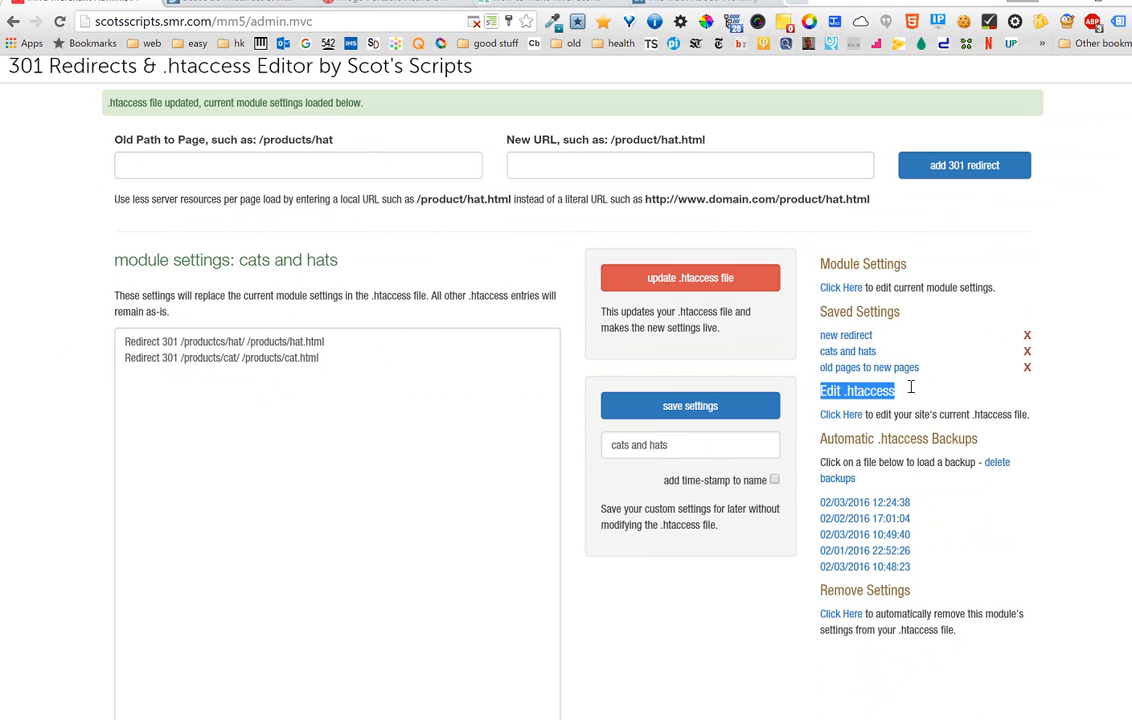
click(921, 397)
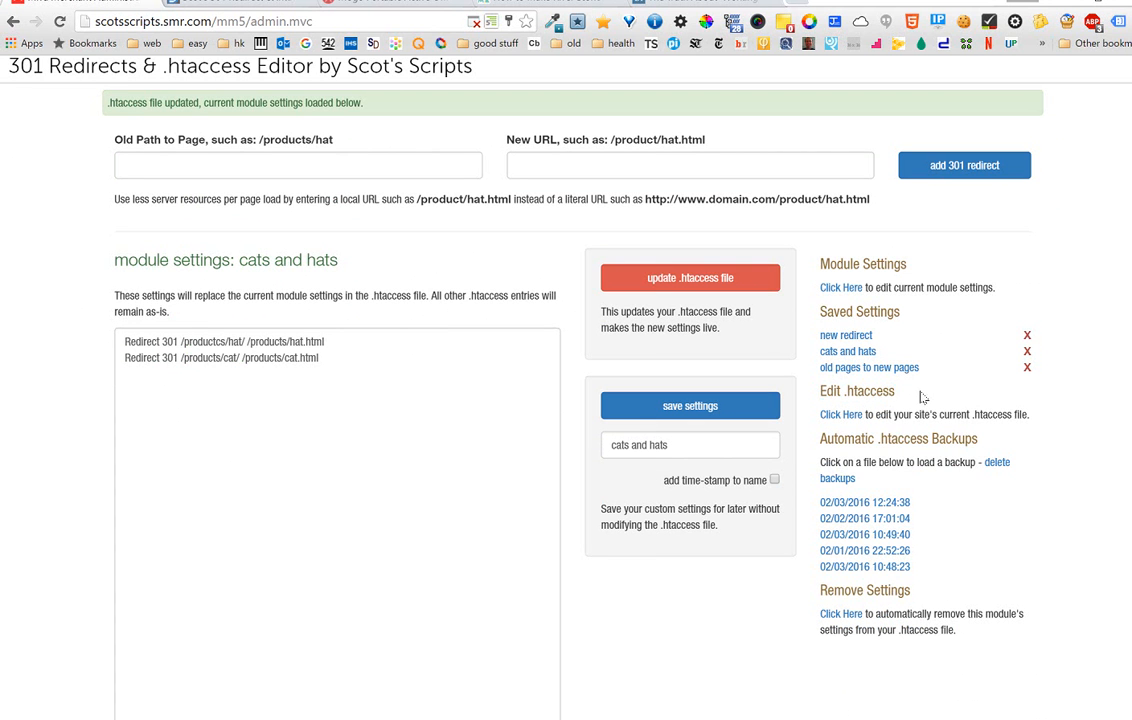
click(838, 418)
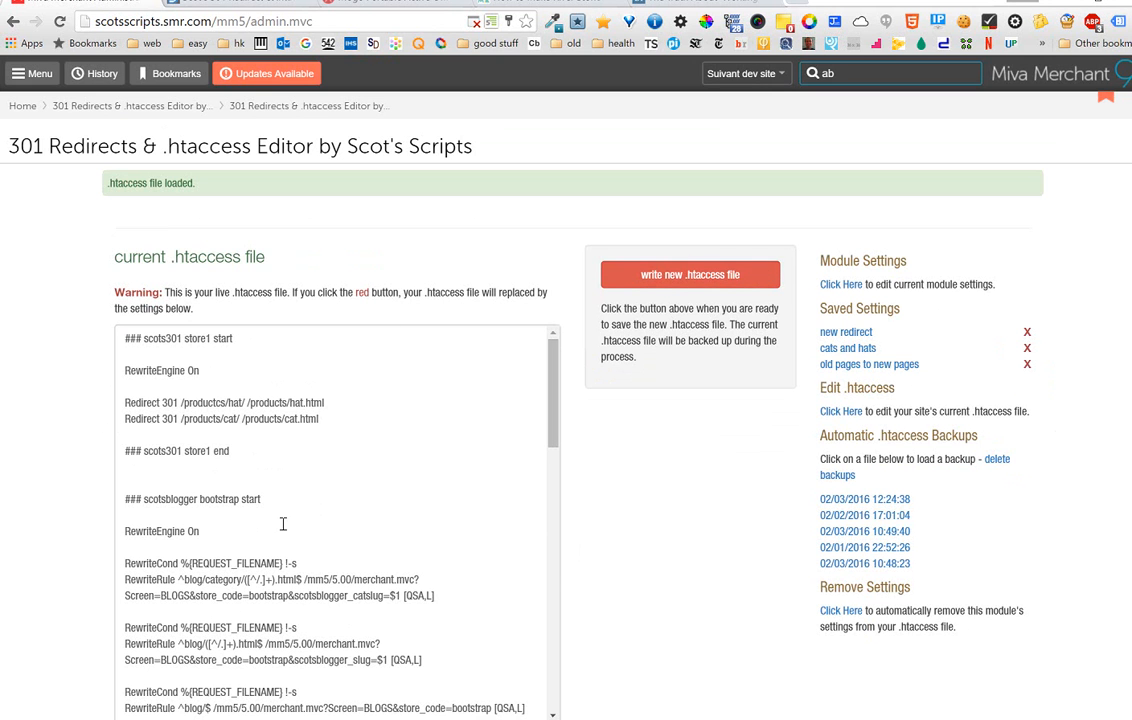
scroll(271, 537, down, 5)
scroll(271, 537, down, 5)
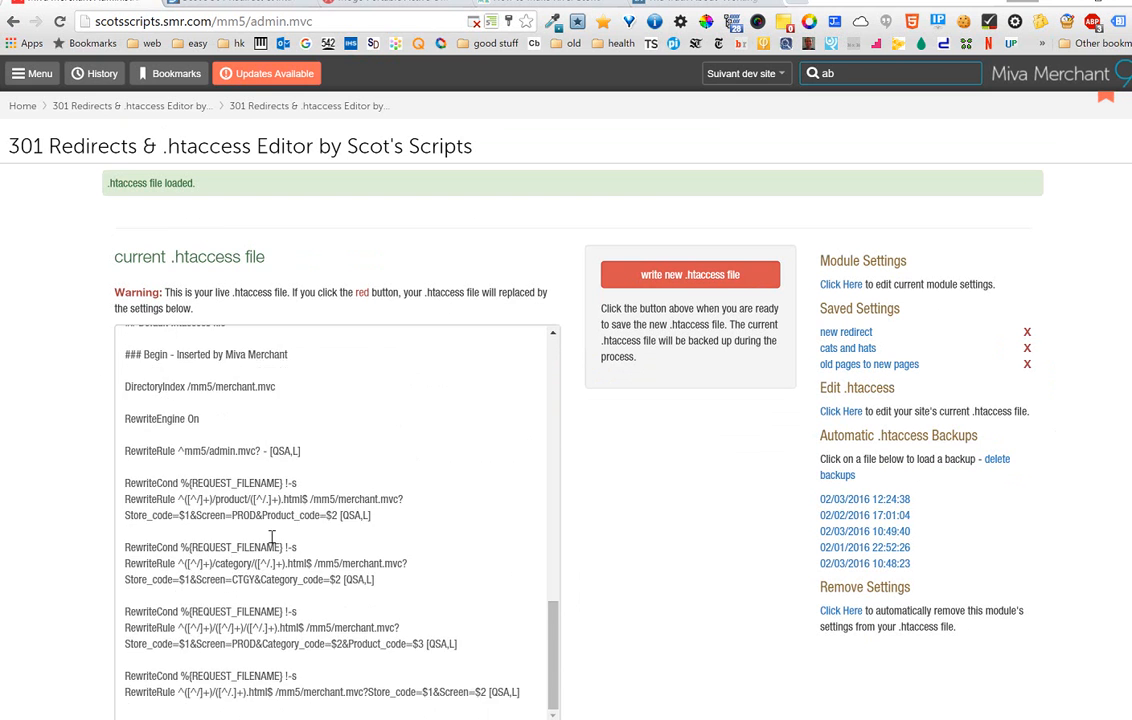
scroll(271, 537, up, 5)
scroll(265, 530, up, 10)
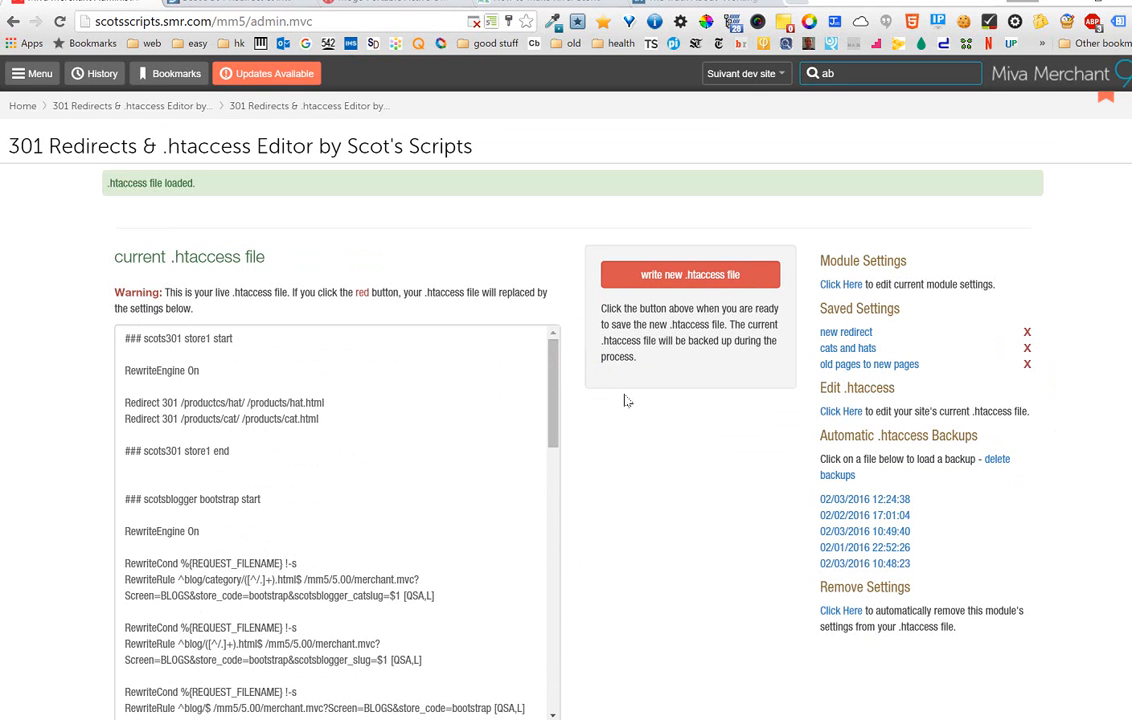
click(840, 286)
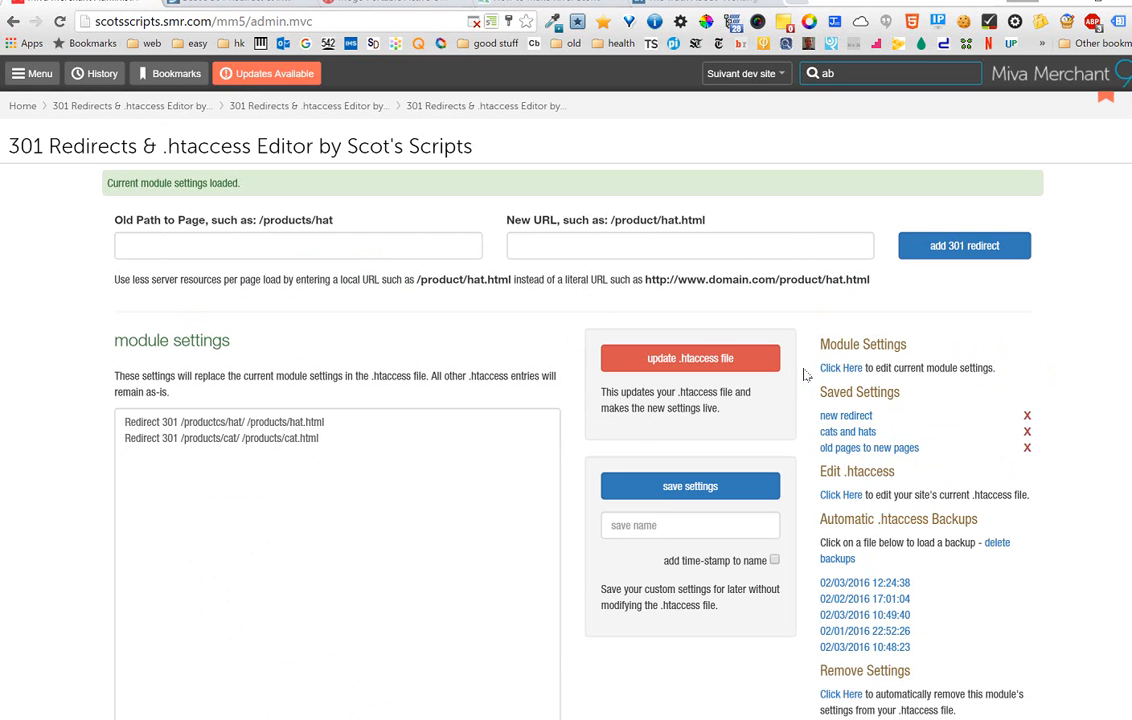
scroll(920, 425, down, 2)
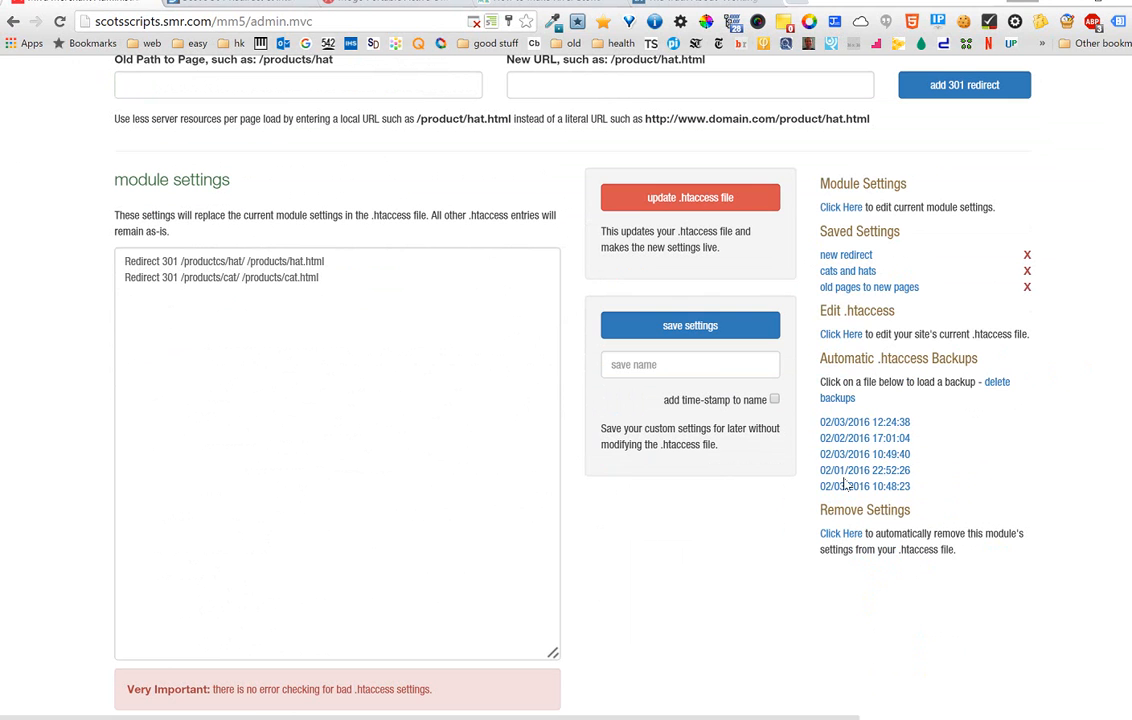
click(996, 390)
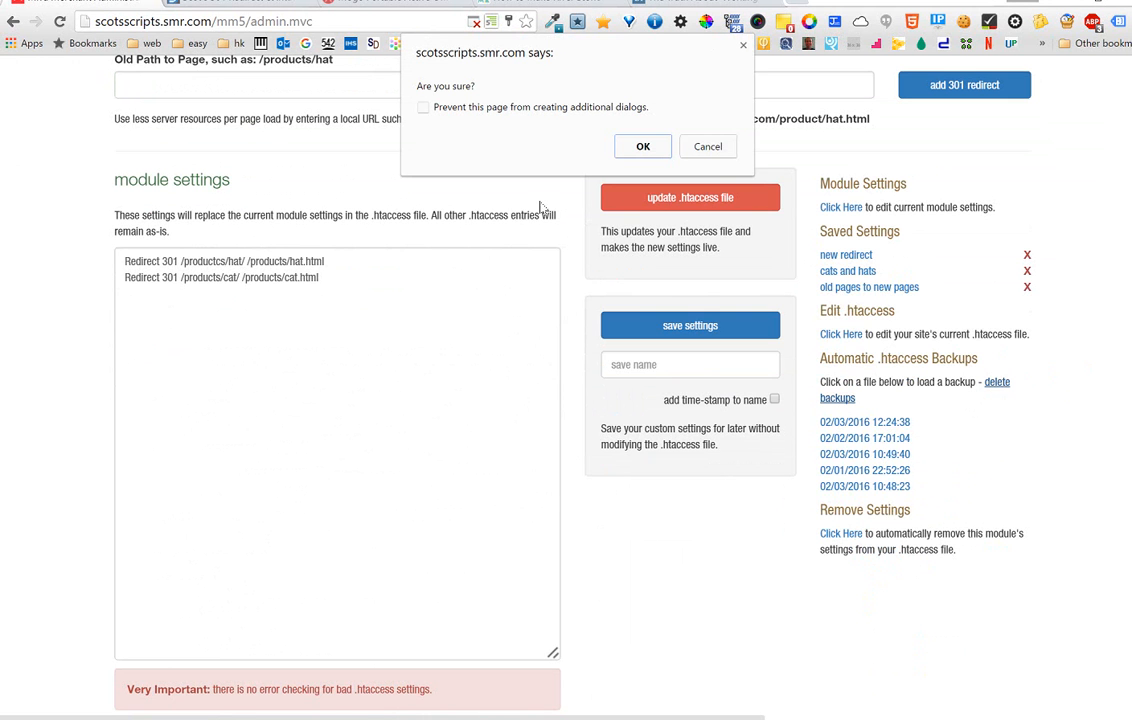
click(708, 146)
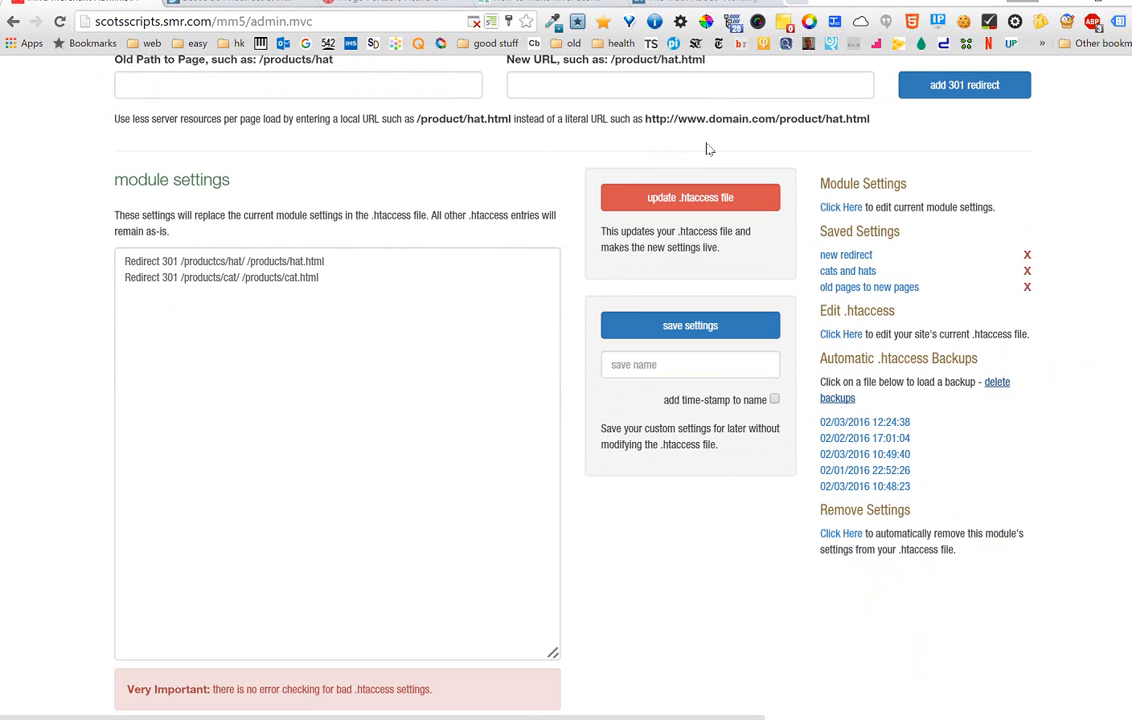
click(843, 536)
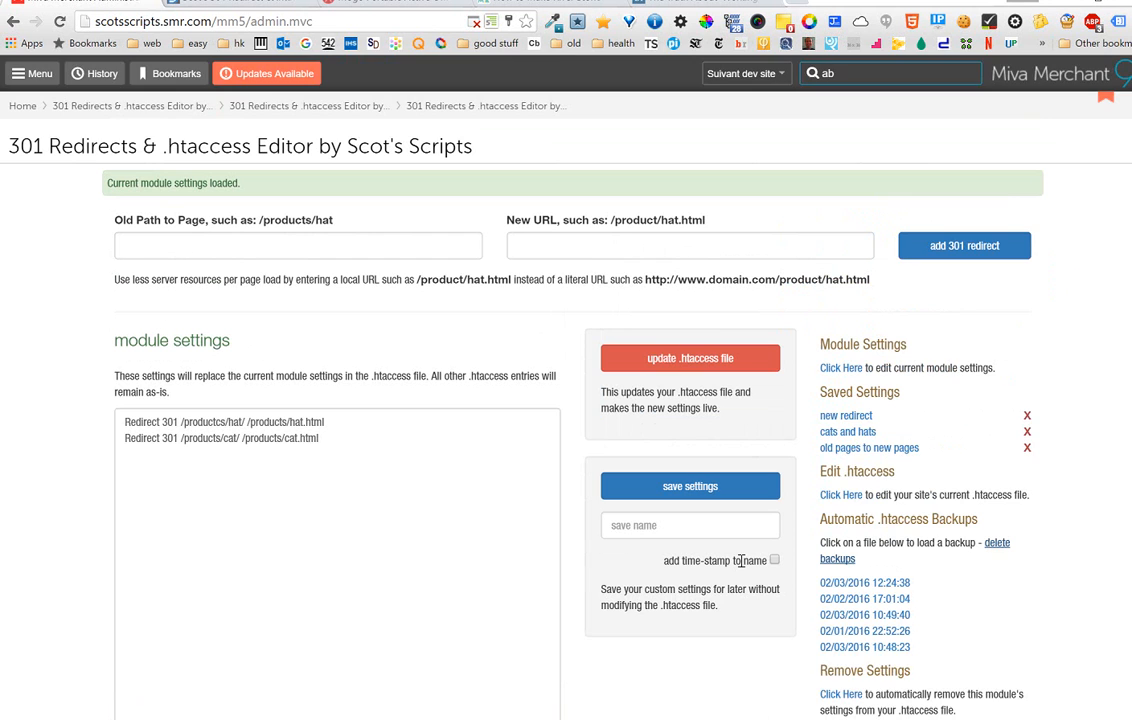
scroll(743, 566, down, 1)
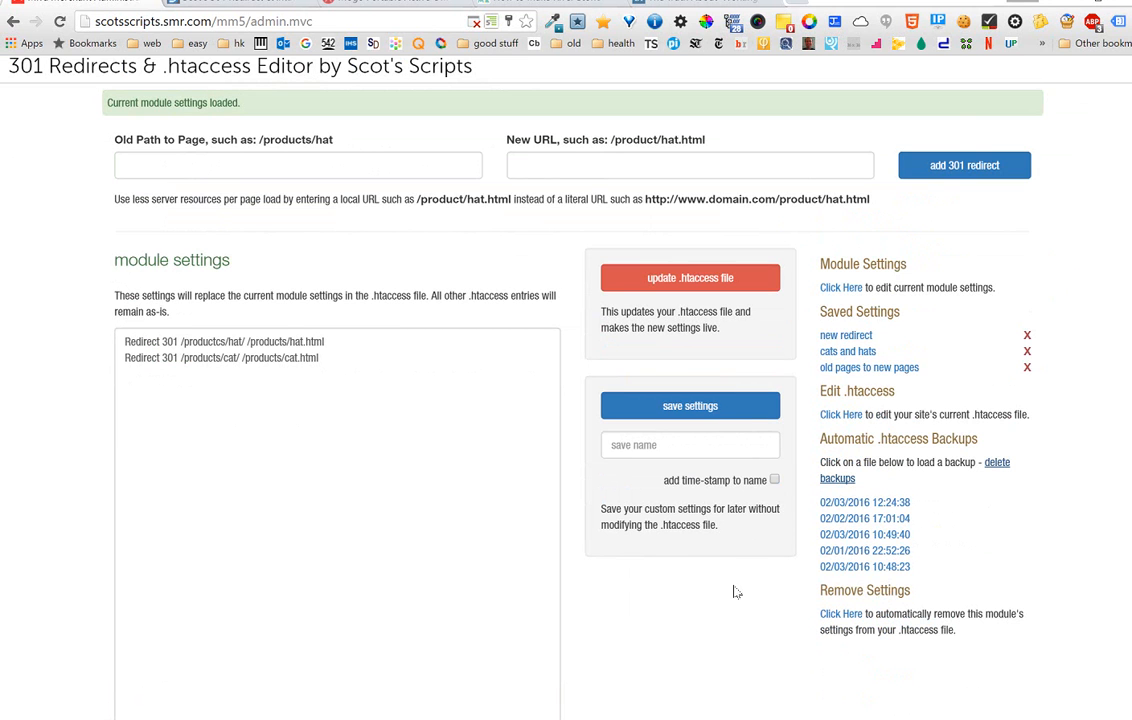
scroll(715, 597, down, 1)
scroll(715, 597, up, 1)
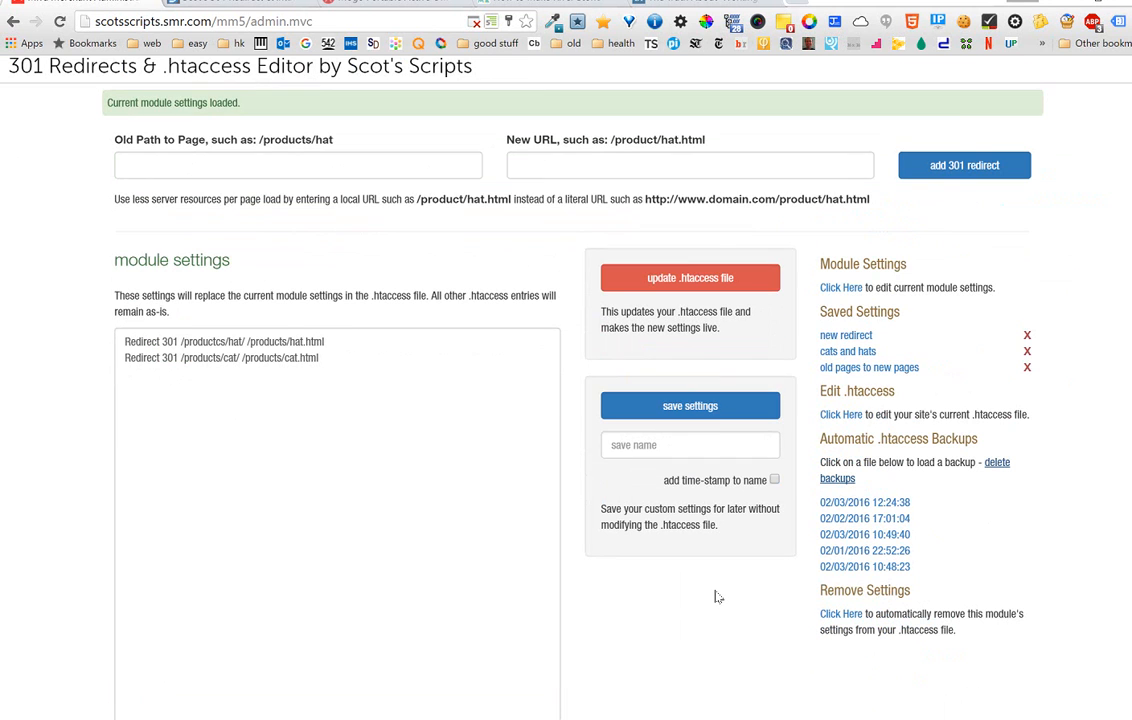